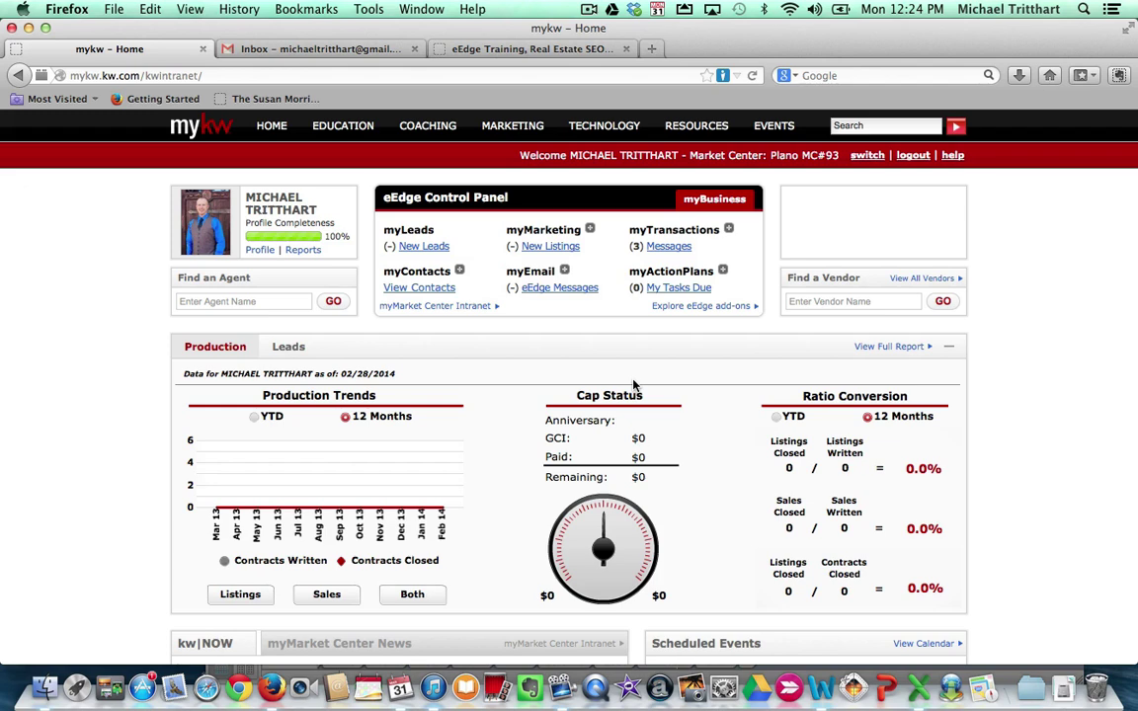
Open the eEdge Website Tips page on the training site and scroll to its eEdge links list
{"action": "left_click", "coordinate": [531, 52]}
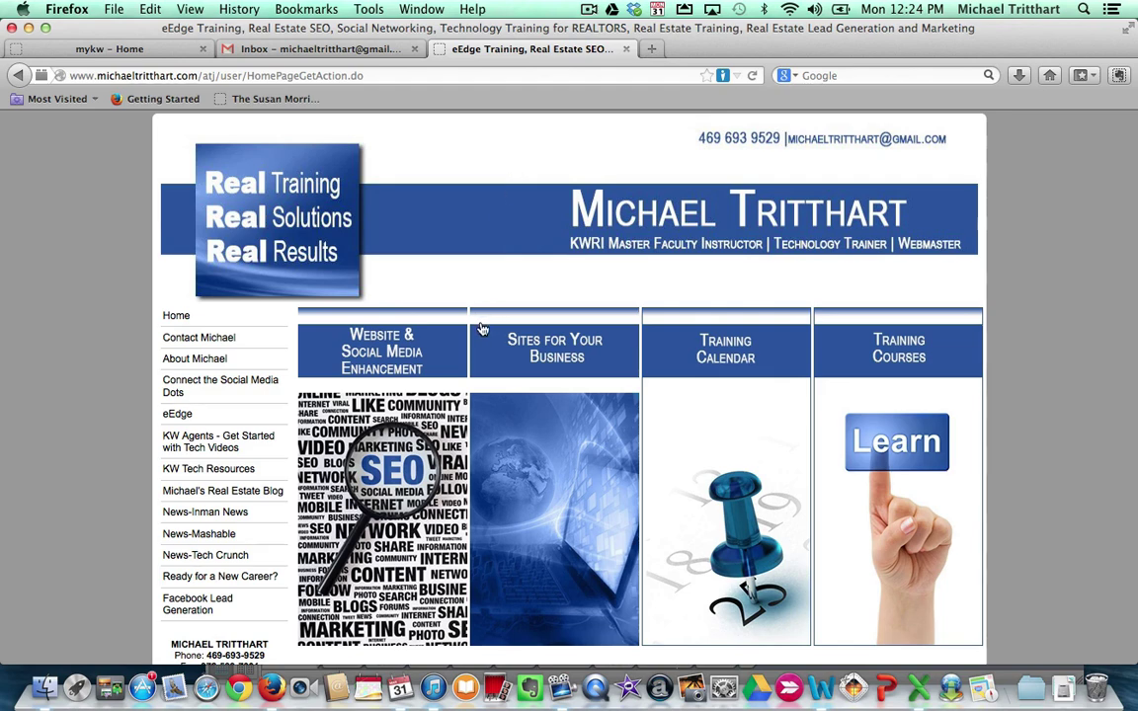
{"action": "scroll", "coordinate": [444, 267], "scroll_direction": "down", "scroll_amount": 5}
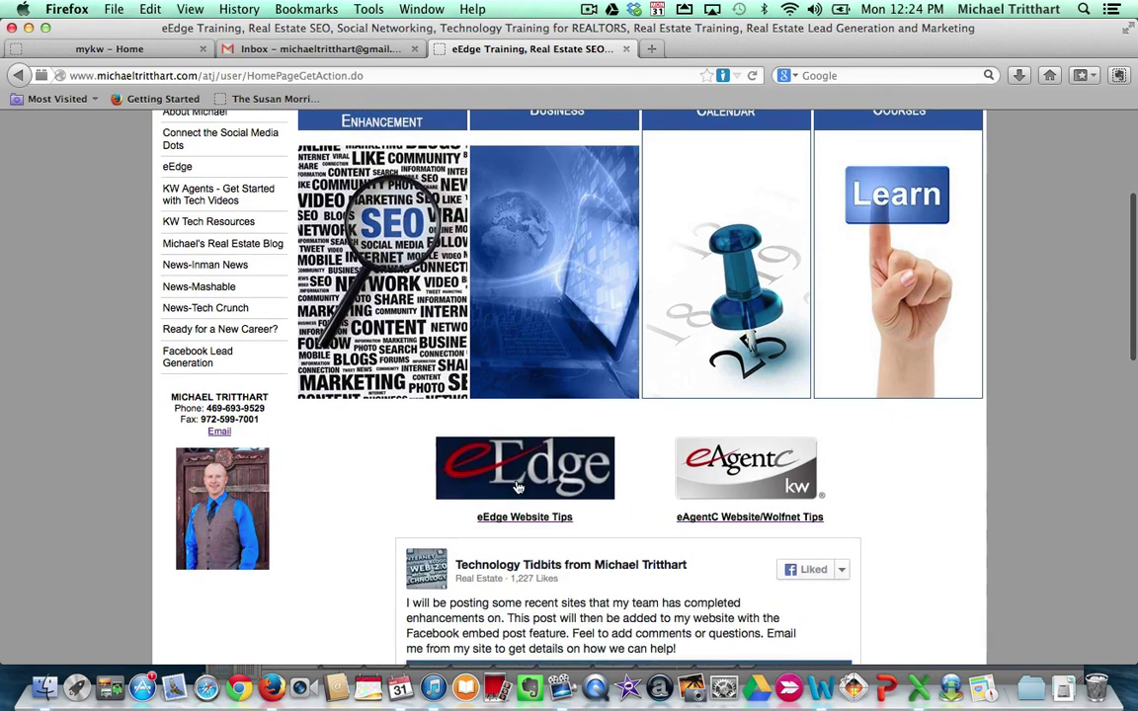
{"action": "left_click", "coordinate": [518, 484]}
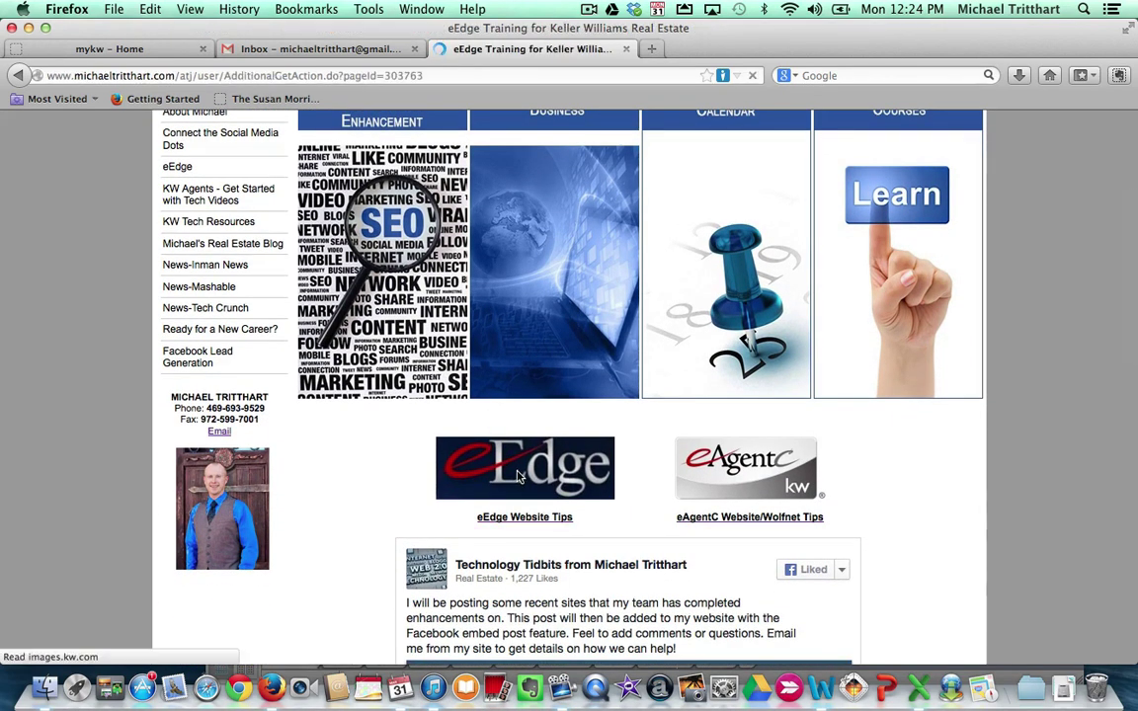
{"action": "scroll", "coordinate": [516, 475], "scroll_direction": "down", "scroll_amount": 10}
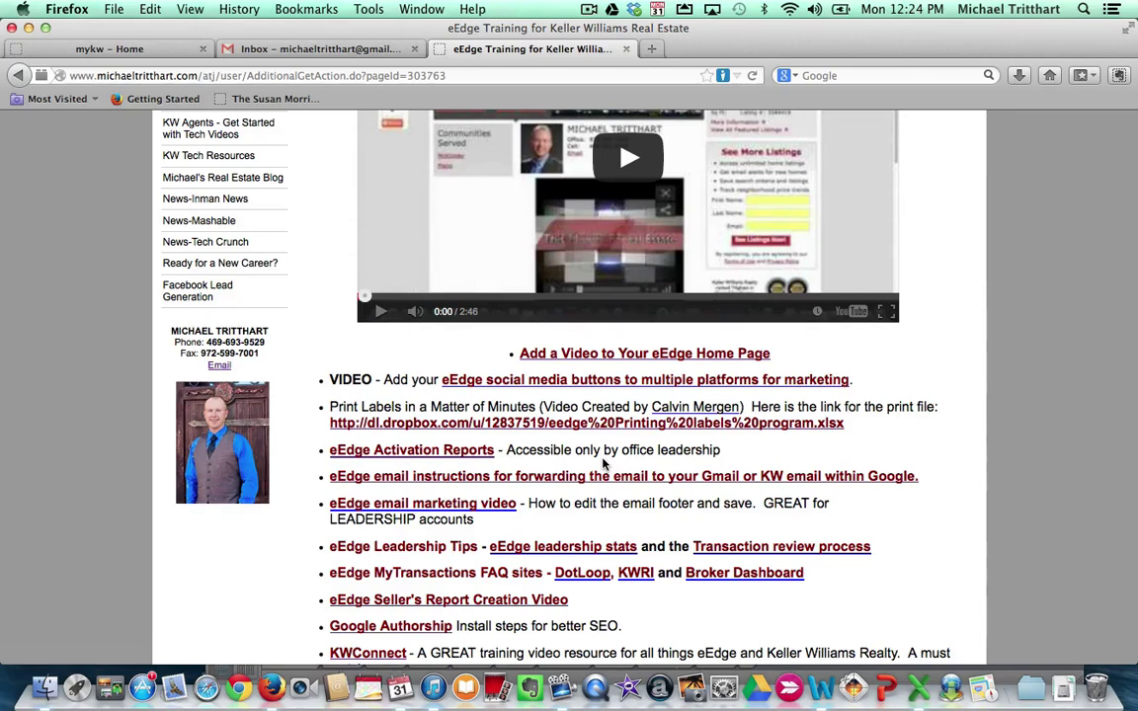
Navigate from the MyKW dashboard via Manage eEdge Website to Admin > Email > Email Client Setup
{"action": "left_click", "coordinate": [141, 50]}
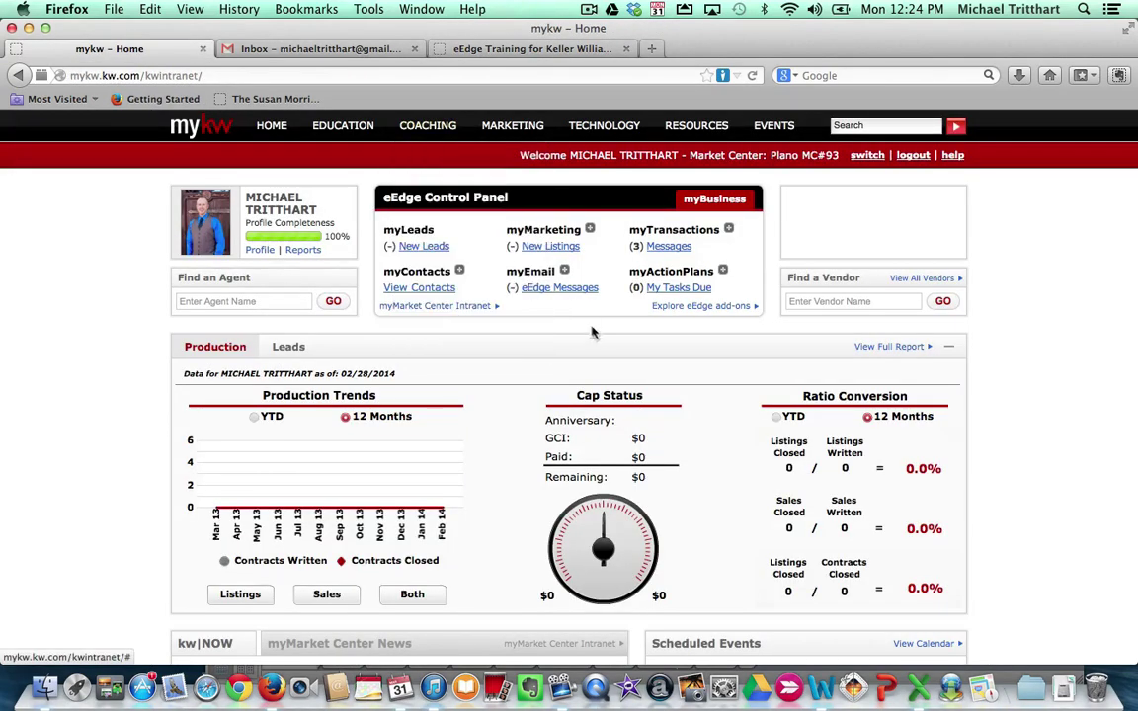
{"action": "left_click", "coordinate": [588, 229]}
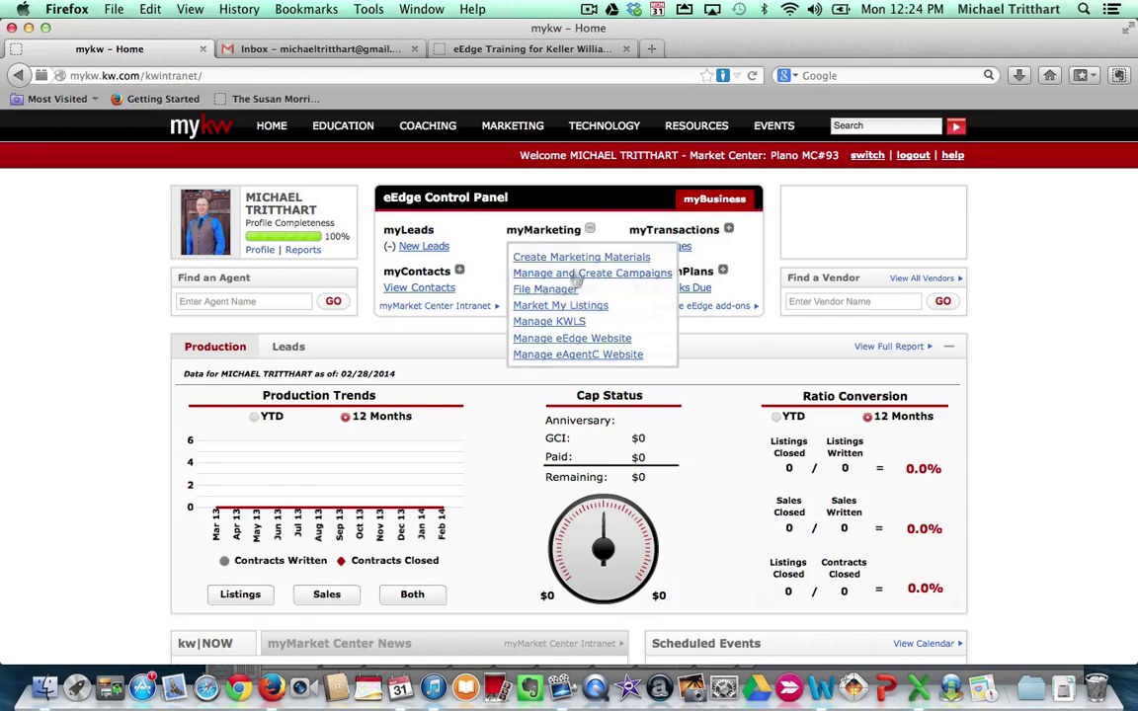
{"action": "left_click", "coordinate": [582, 340]}
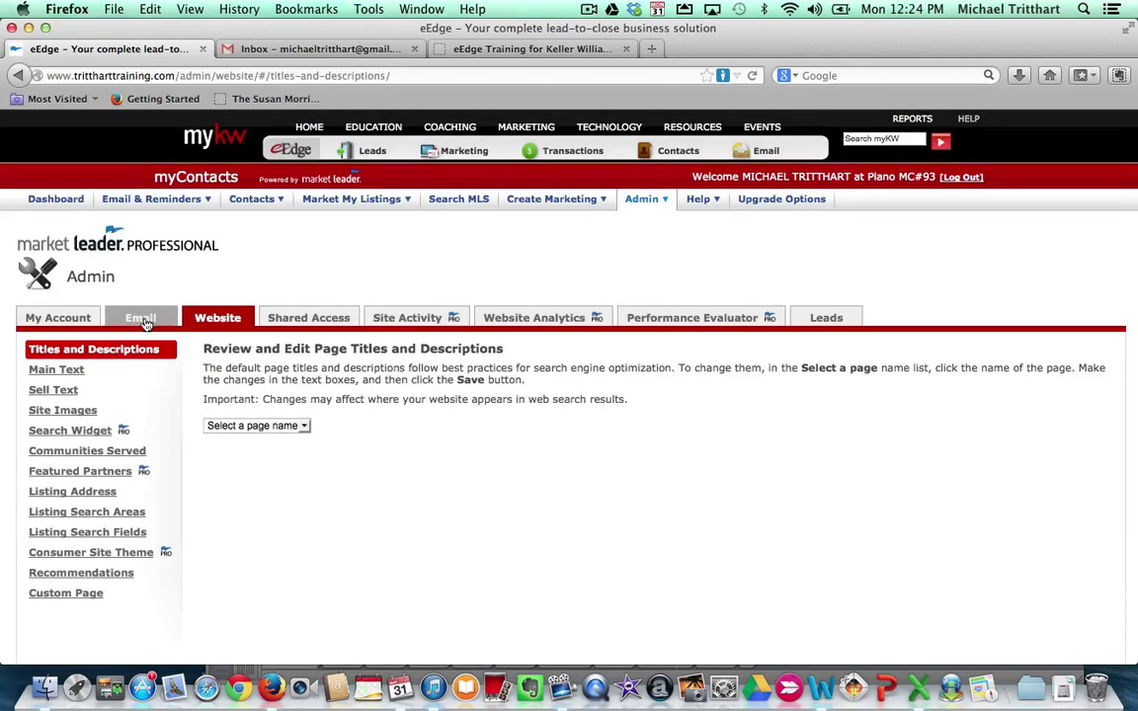
{"action": "left_click", "coordinate": [143, 318]}
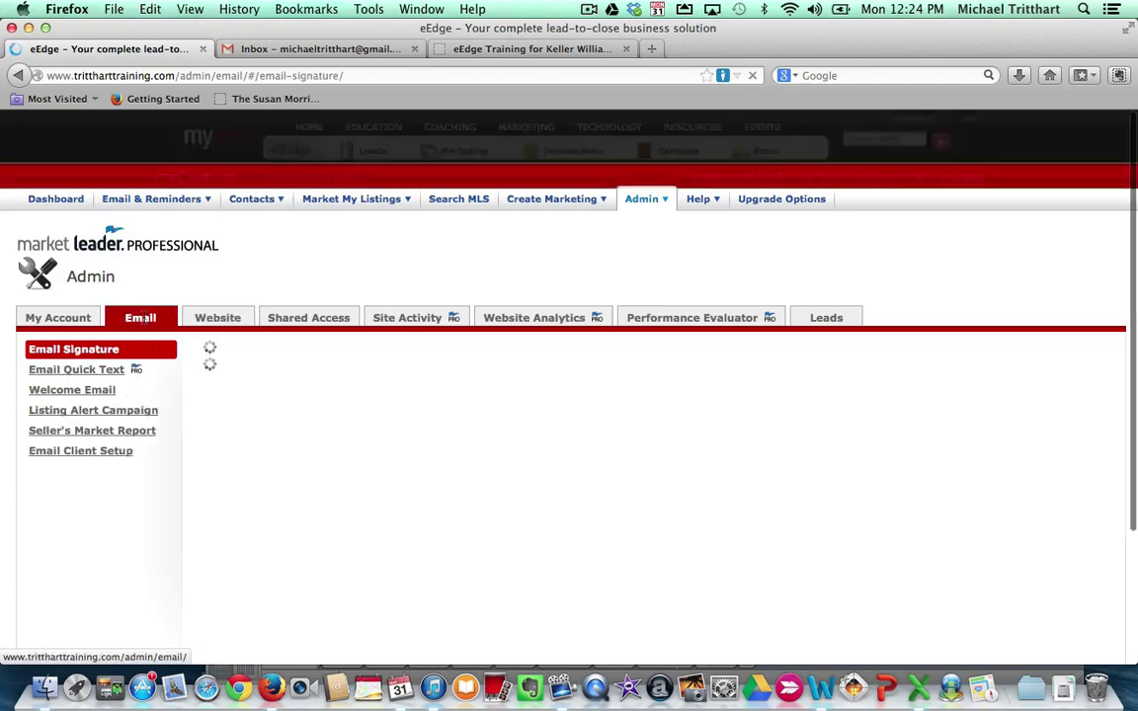
{"action": "left_click", "coordinate": [102, 457]}
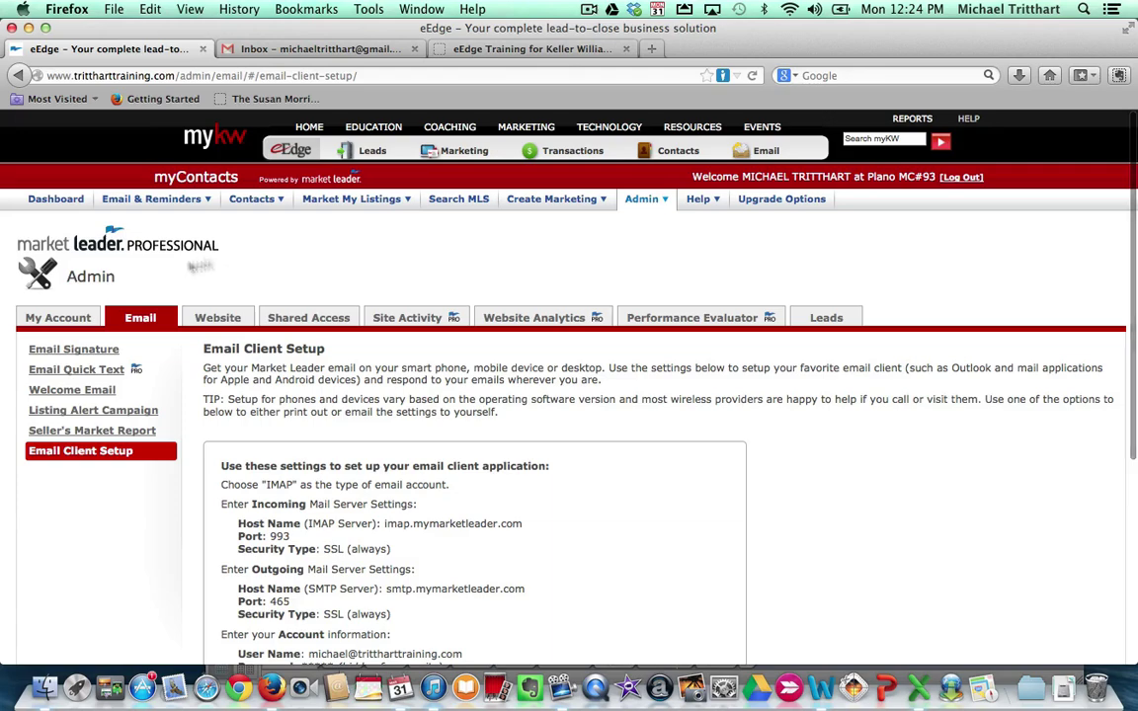
Have eEdge email the password and email client setup settings to the Gmail address
{"action": "scroll", "coordinate": [841, 442], "scroll_direction": "down", "scroll_amount": 3}
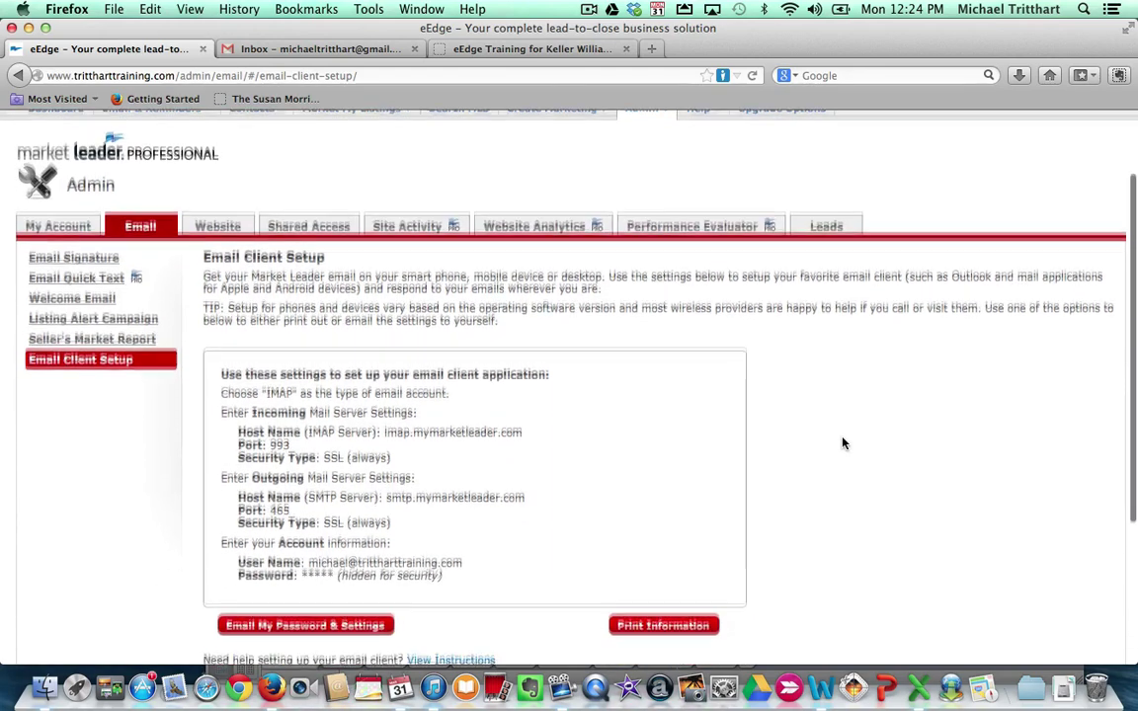
{"action": "scroll", "coordinate": [841, 442], "scroll_direction": "down", "scroll_amount": 3}
{"action": "scroll", "coordinate": [842, 441], "scroll_direction": "down", "scroll_amount": 1}
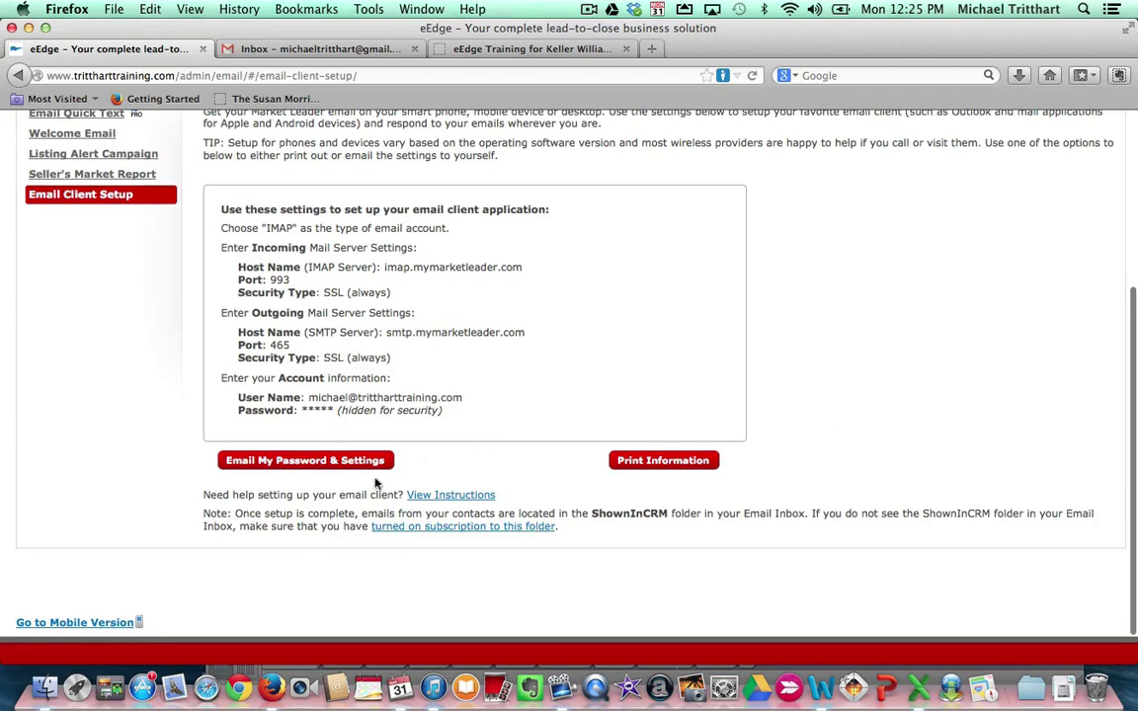
{"action": "left_click", "coordinate": [316, 461]}
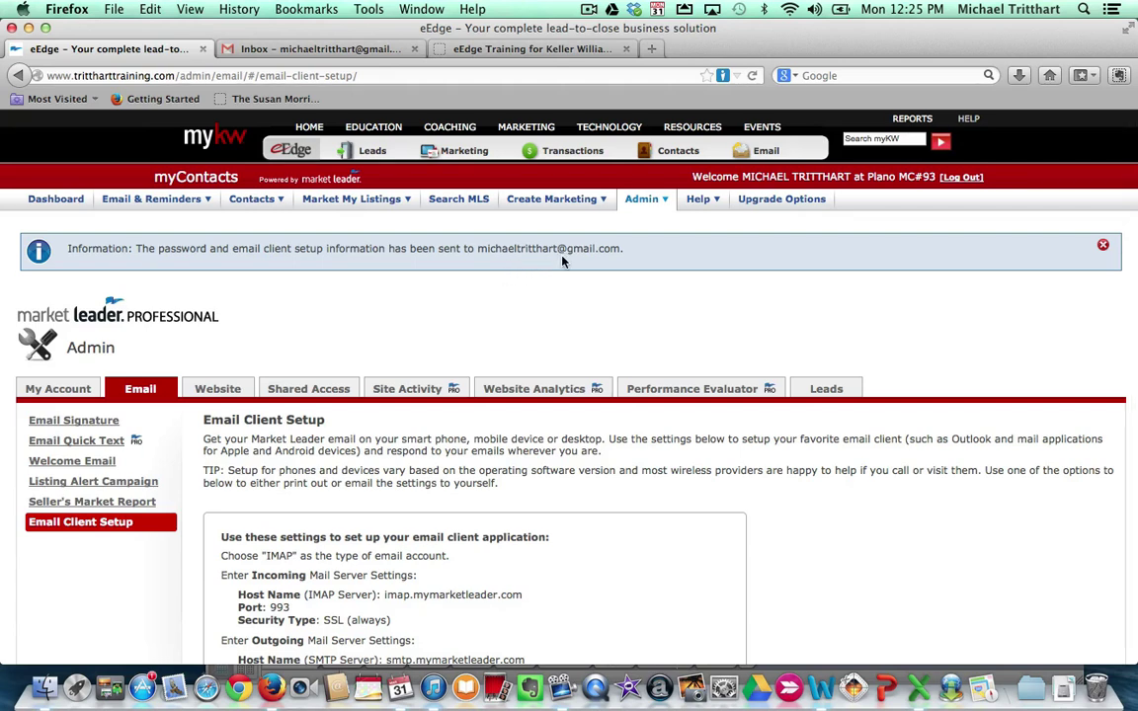
In the Gmail tab, open full Settings from the gear menu on the Accounts and Import tab
{"action": "left_click", "coordinate": [301, 48]}
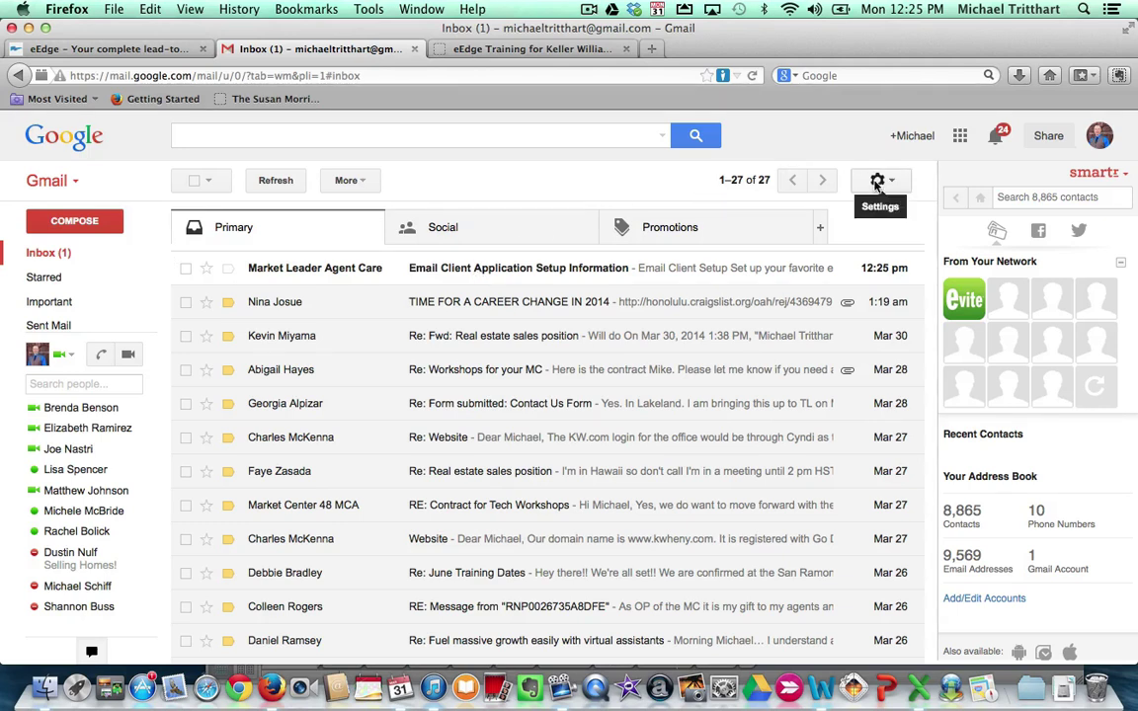
{"action": "left_click", "coordinate": [877, 184]}
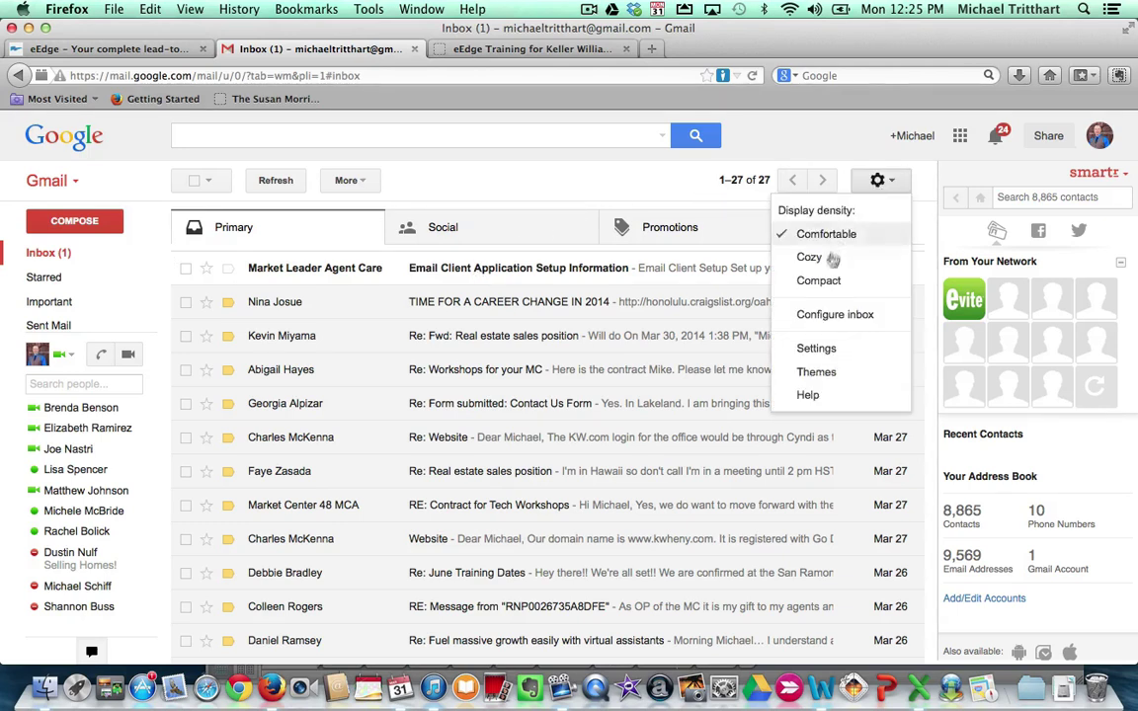
{"action": "left_click", "coordinate": [816, 349]}
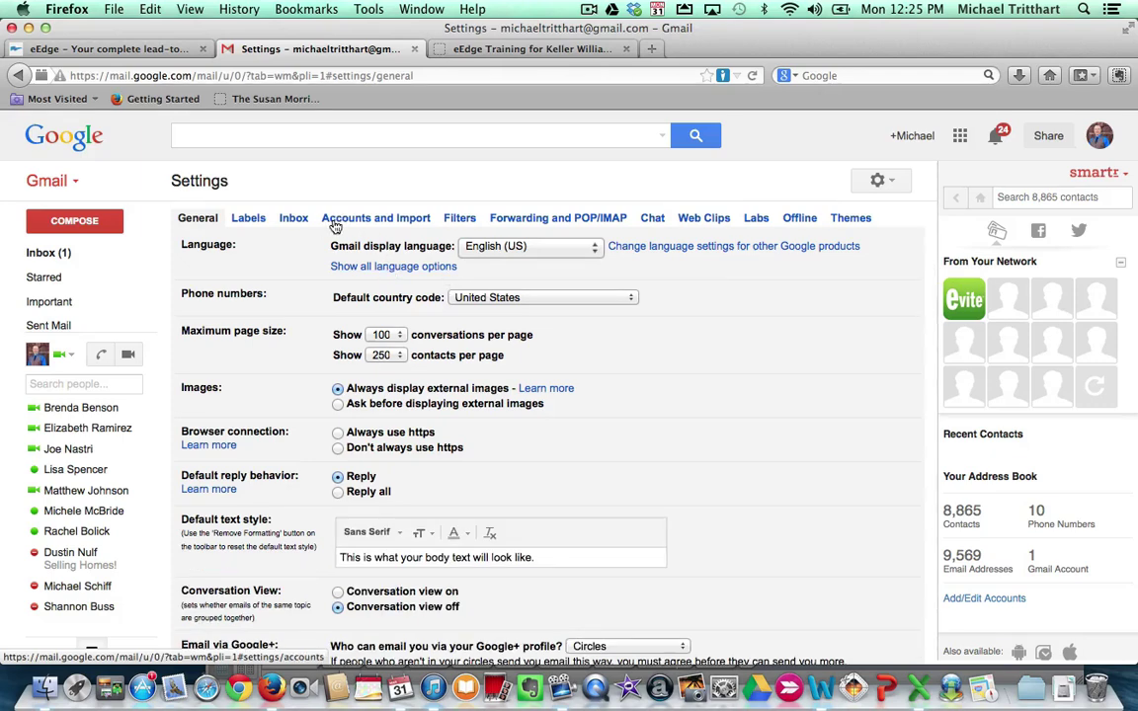
{"action": "left_click", "coordinate": [343, 221]}
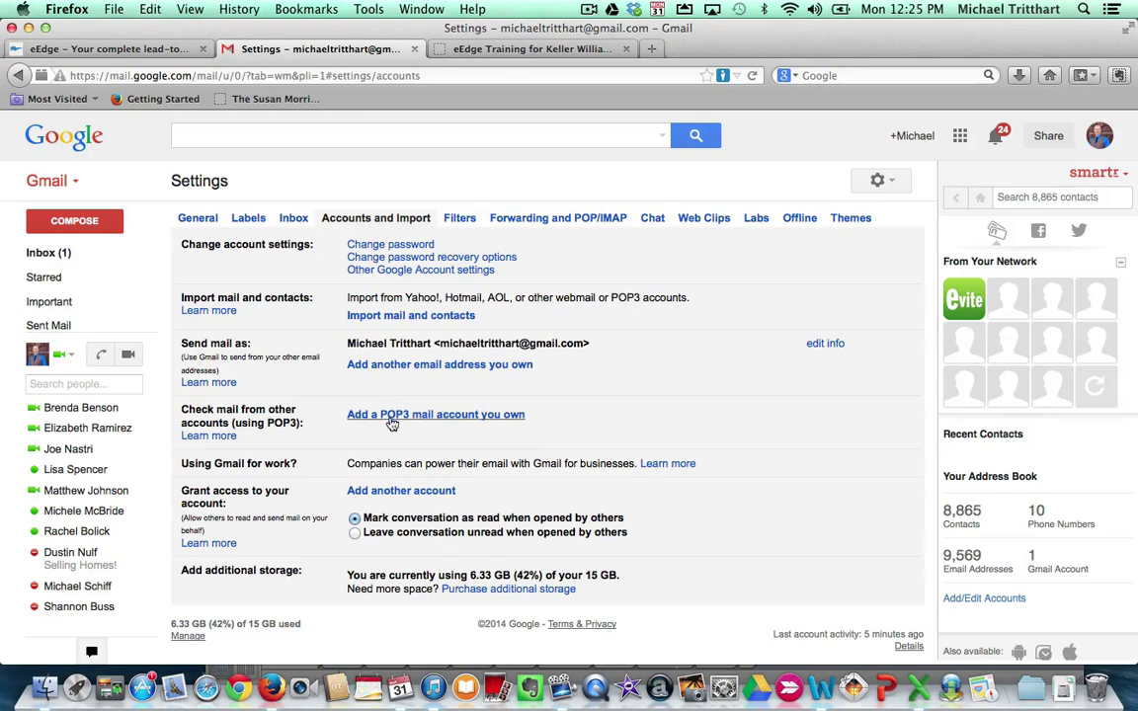
Start adding a POP3 account, then type the full eEdge email address in the browser search box and select it
{"action": "left_click", "coordinate": [393, 422]}
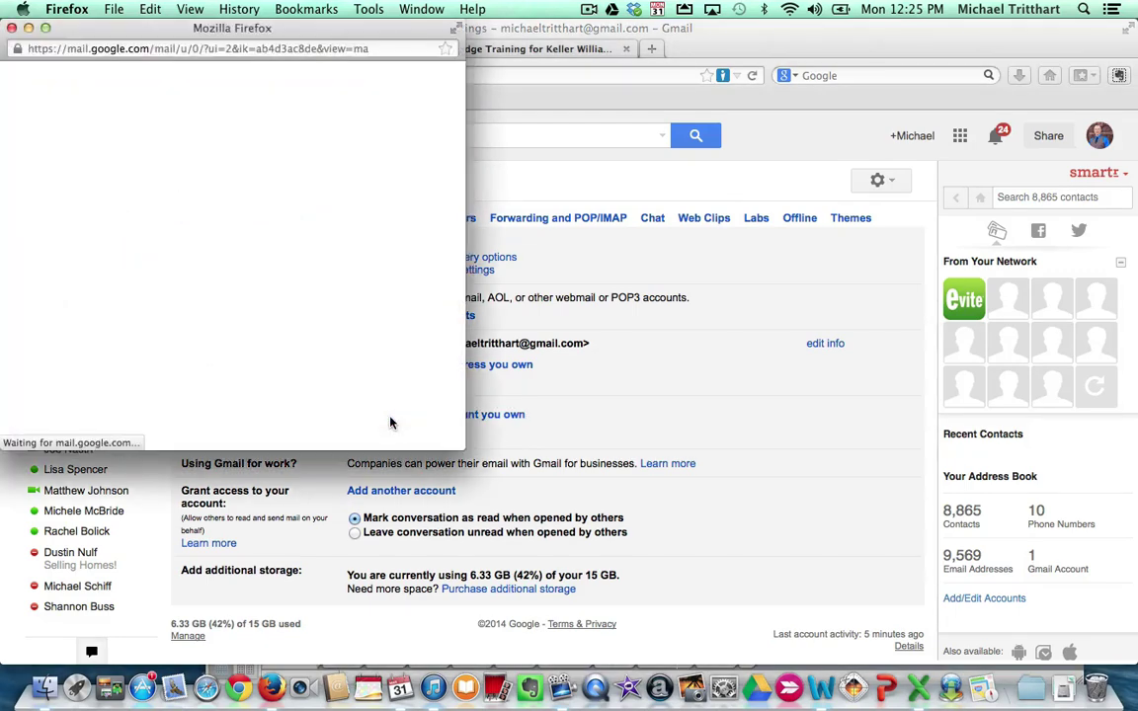
{"action": "left_click", "coordinate": [126, 153]}
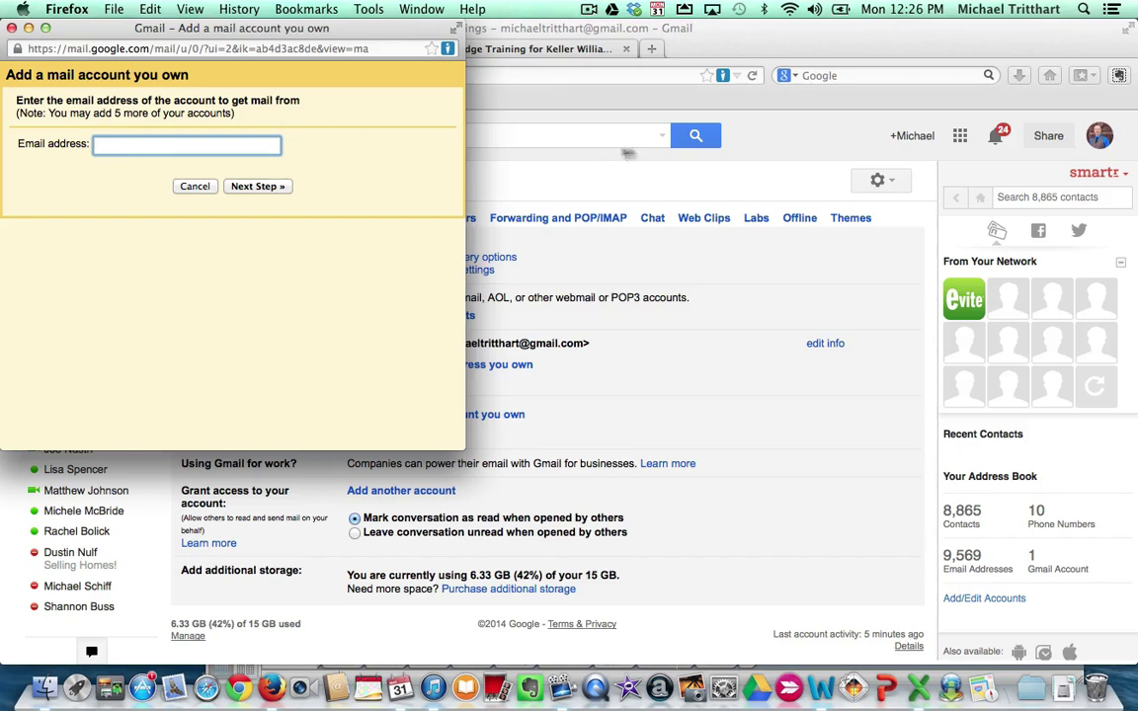
{"action": "key", "text": "super+w"}
{"action": "left_click", "coordinate": [828, 79]}
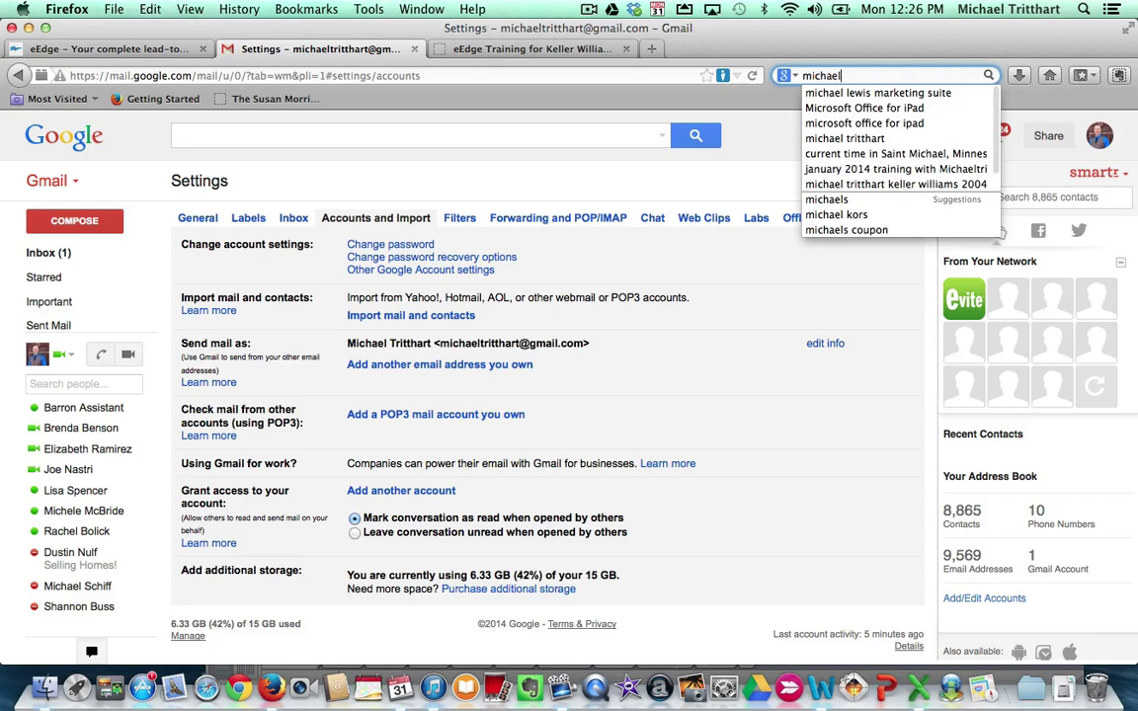
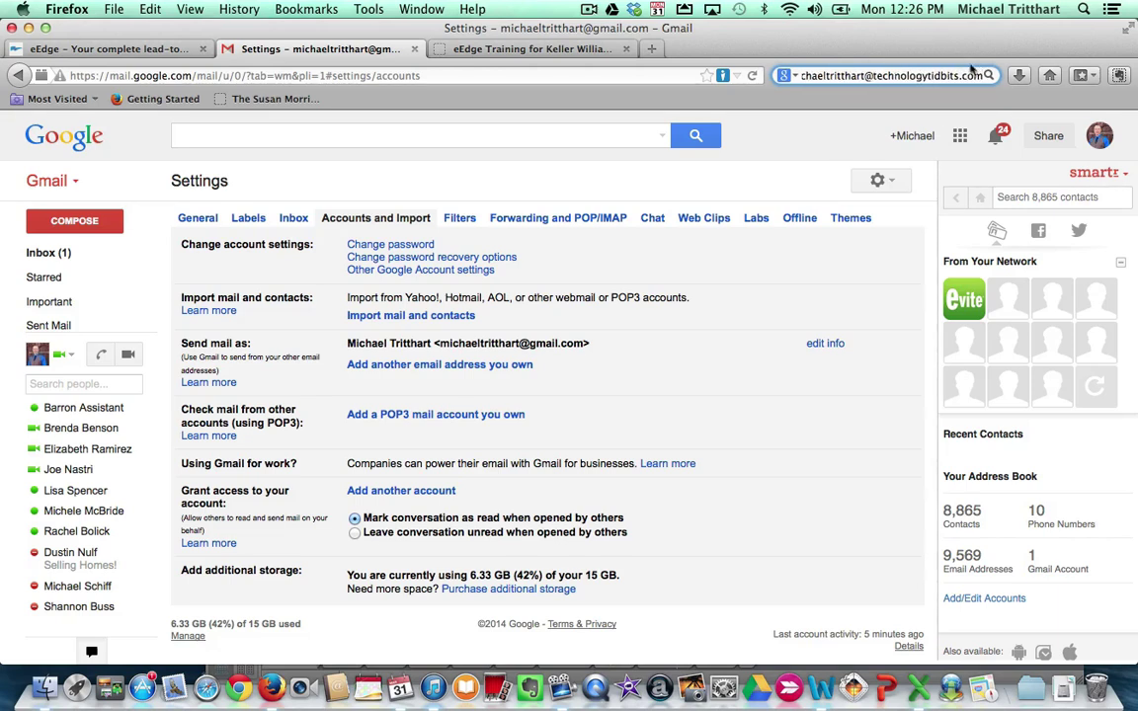
{"action": "left_click_drag", "start_coordinate": [984, 75], "coordinate": [814, 79]}
{"action": "key", "text": "super+c"}
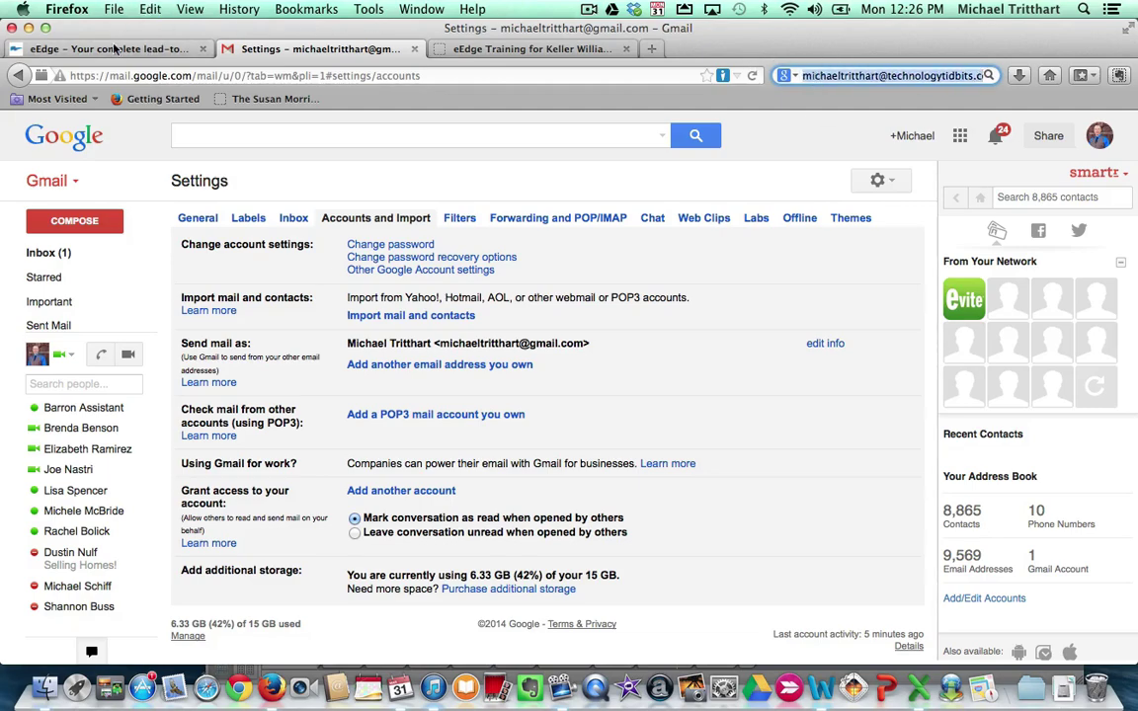
Paste the email address into the add-account window, go to the next step, and replace the username with the full address
{"action": "key", "text": "ctrl+Up"}
{"action": "left_click", "coordinate": [42, 176]}
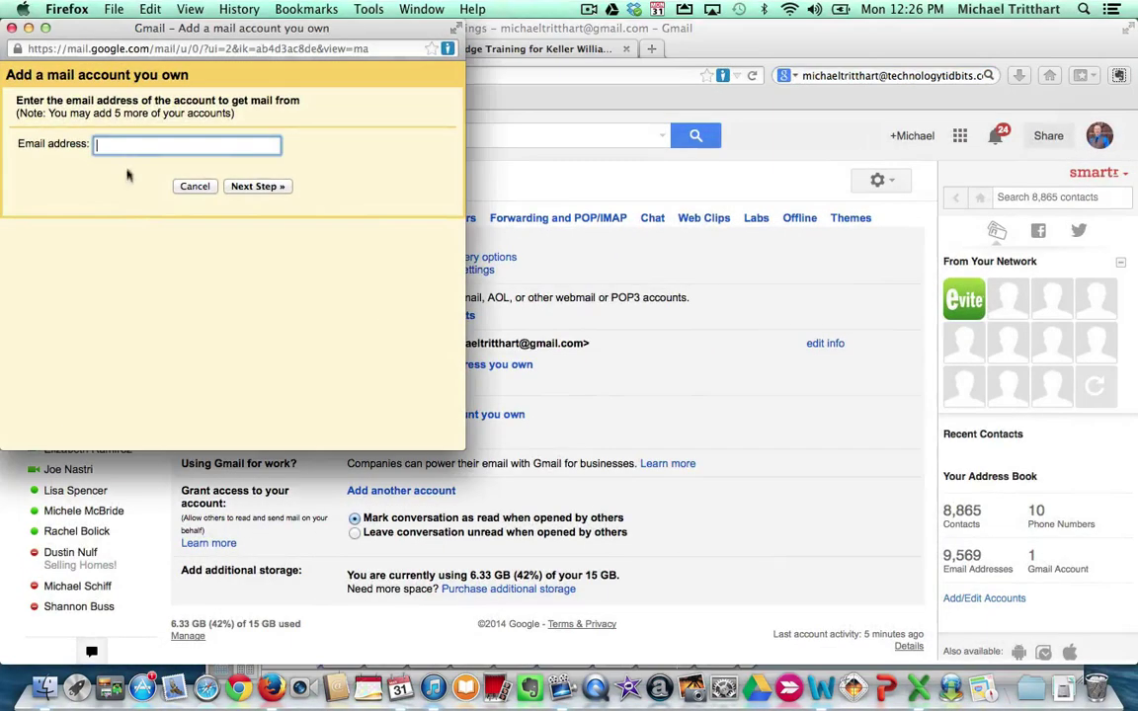
{"action": "key", "text": "super+v"}
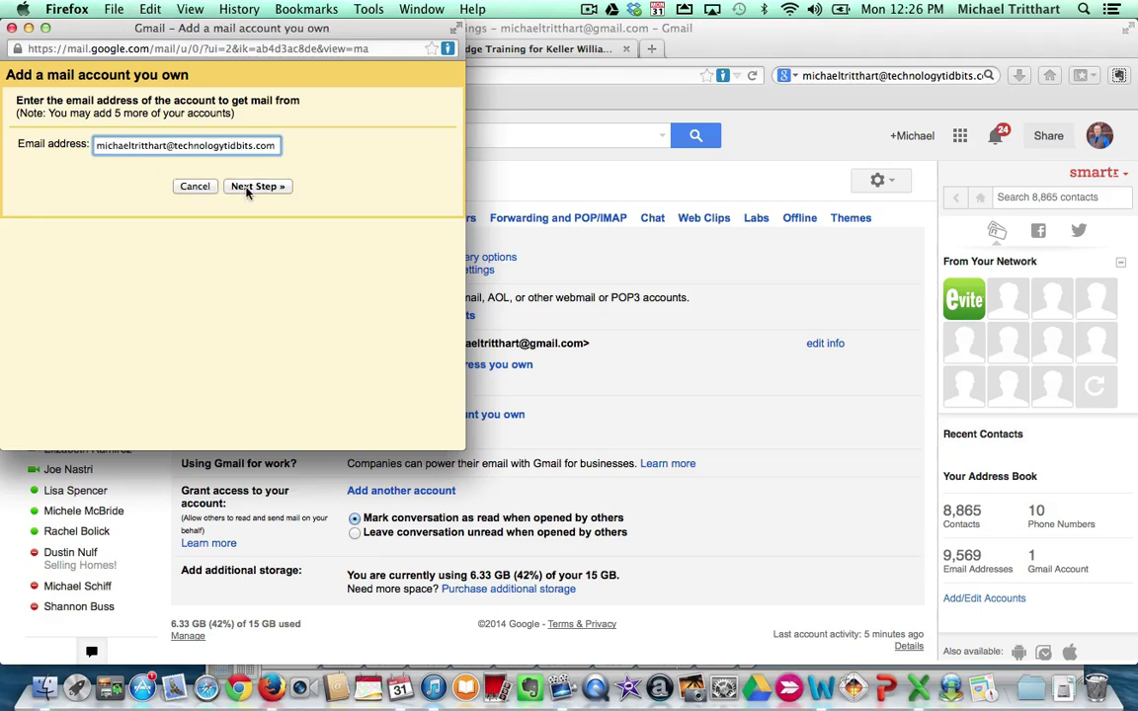
{"action": "left_click", "coordinate": [248, 187]}
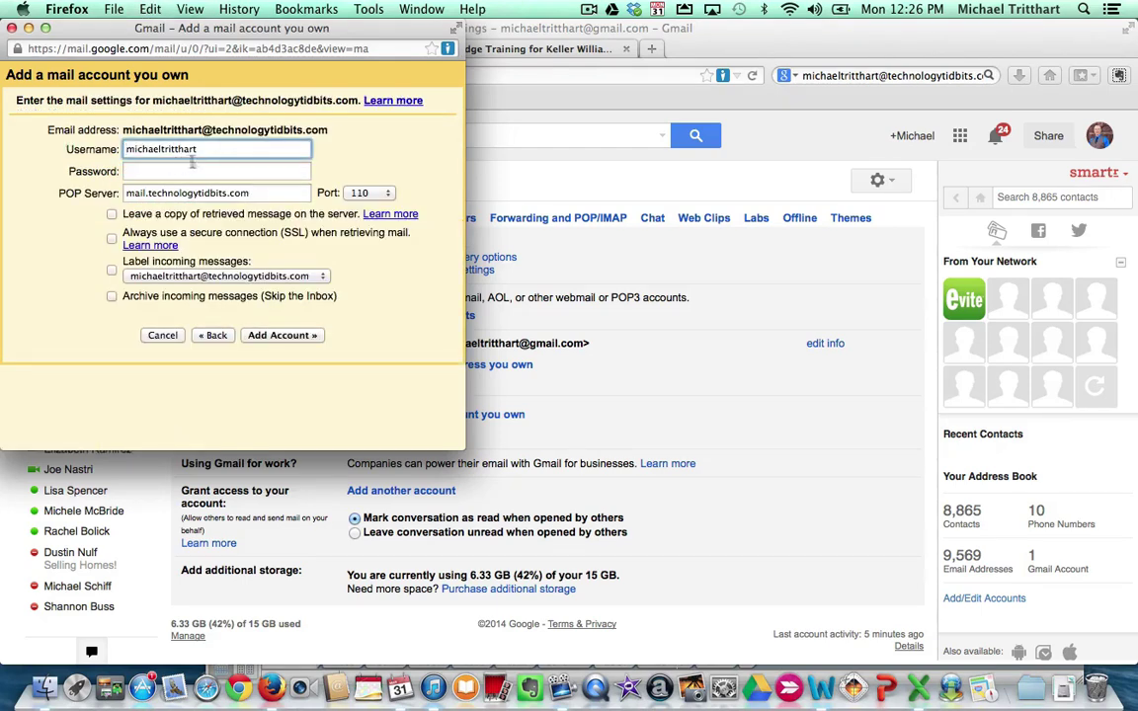
{"action": "key", "text": "super+a"}
{"action": "key", "text": "super+v"}
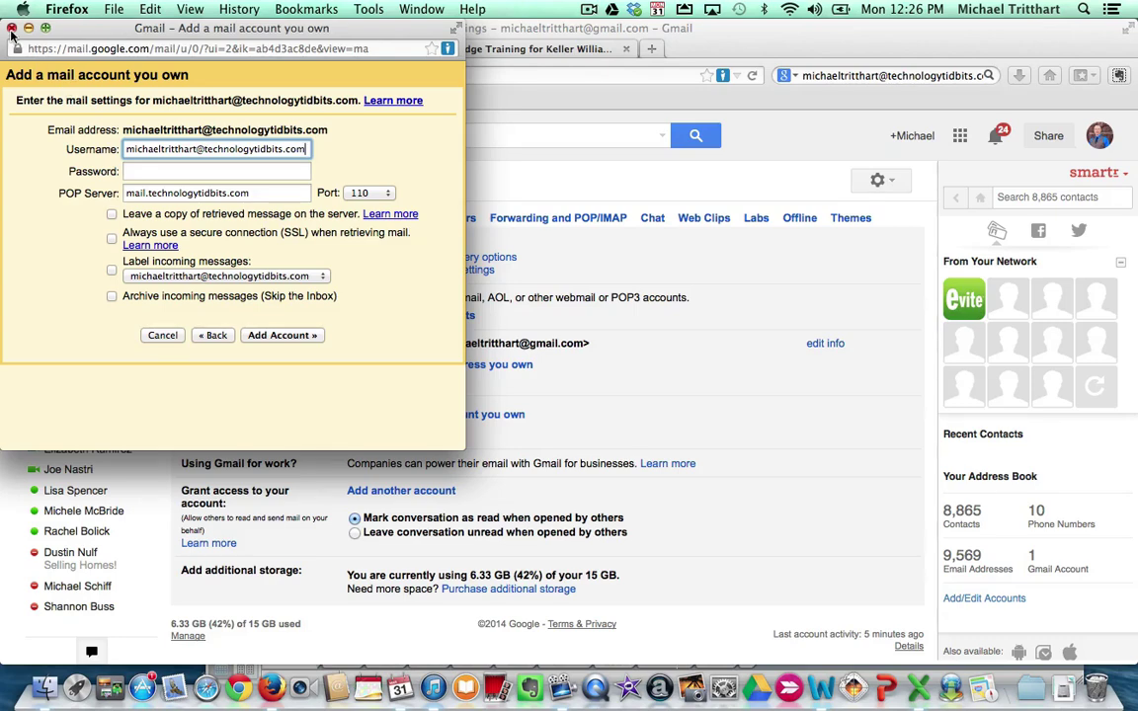
Close the Add a mail account popup window
{"action": "left_click", "coordinate": [11, 29]}
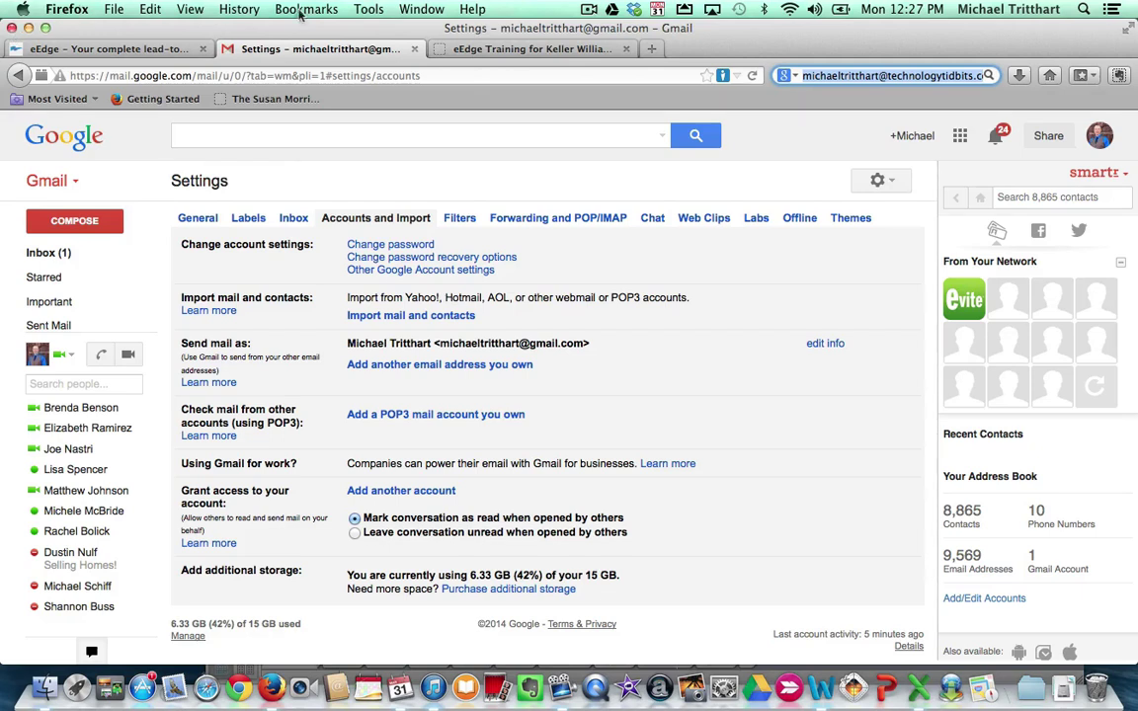
Return to the eEdge Training tab and scroll to its list of eEdge resource links
{"action": "left_click", "coordinate": [503, 51]}
{"action": "scroll", "coordinate": [330, 280], "scroll_direction": "up", "scroll_amount": 4}
{"action": "scroll", "coordinate": [312, 350], "scroll_direction": "down", "scroll_amount": 5}
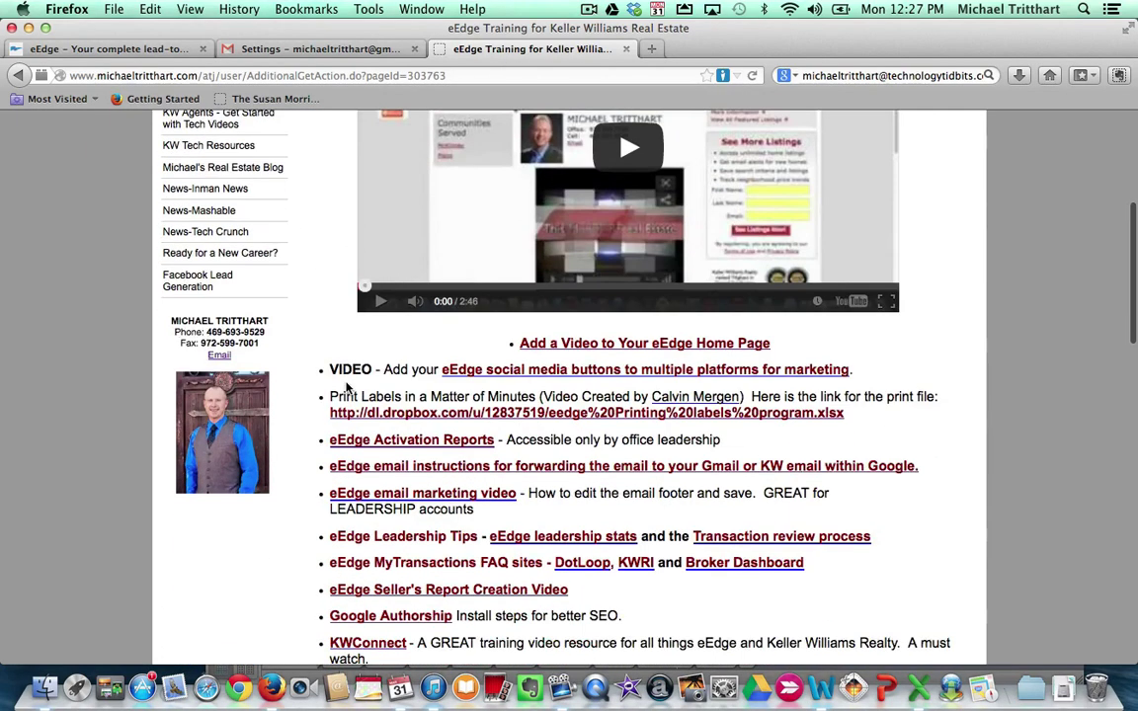